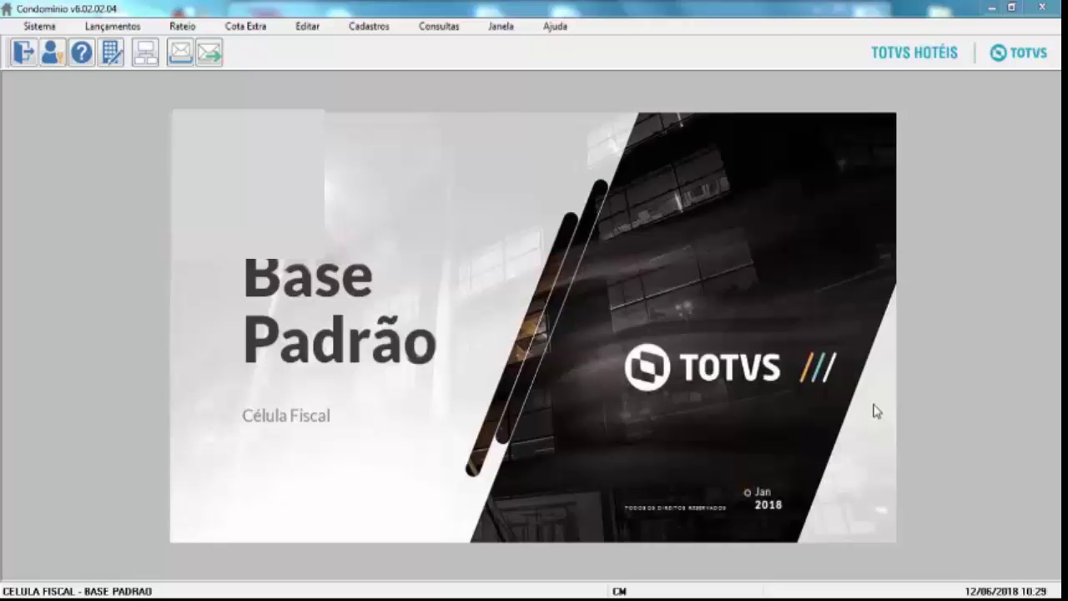
# Open the Cadastros menu to see the registration types.
pyautogui.click(369, 26)
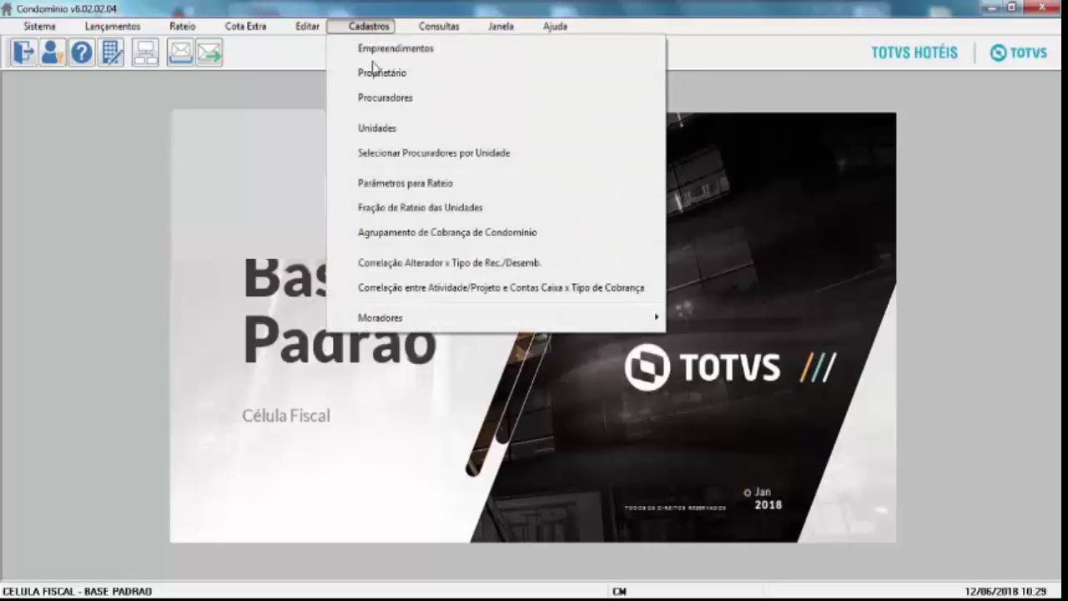
# Open the Proprietário form and switch it to Pessoa Jurídica mode.
pyautogui.click(377, 73)
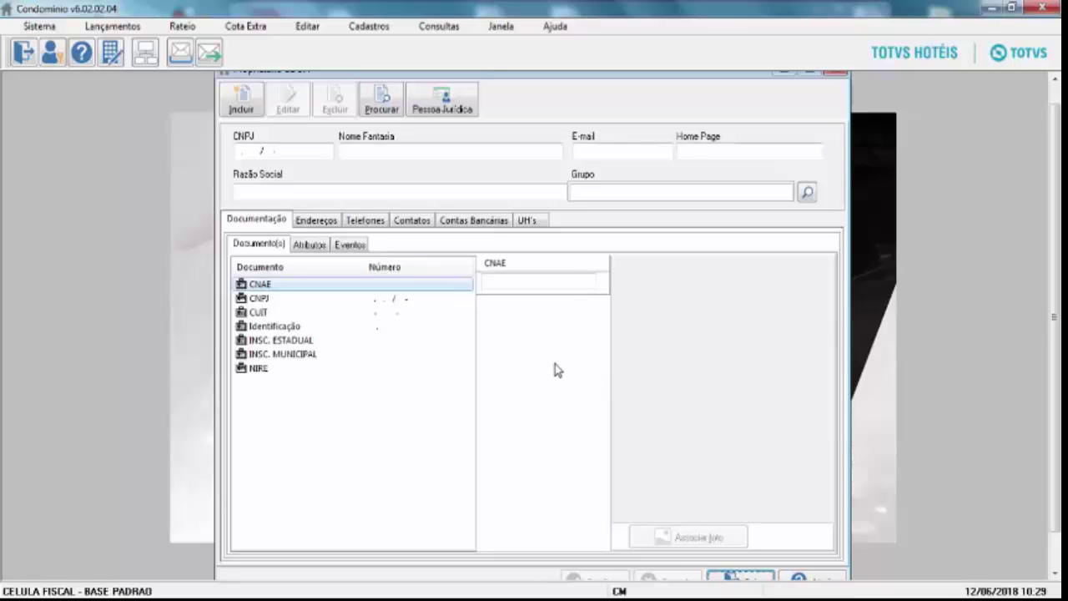
pyautogui.click(444, 102)
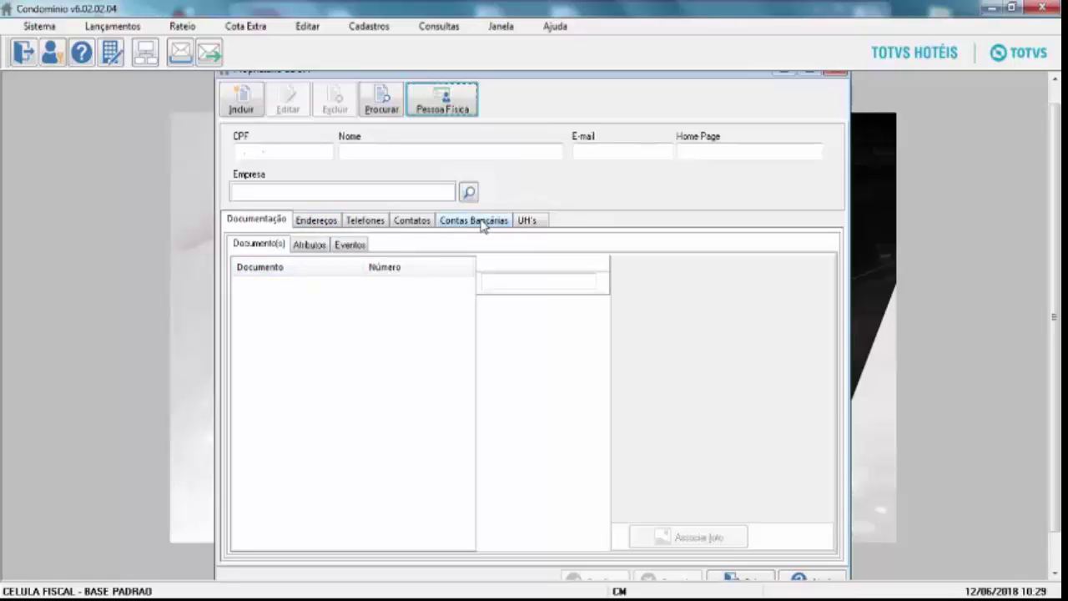
pyautogui.click(444, 107)
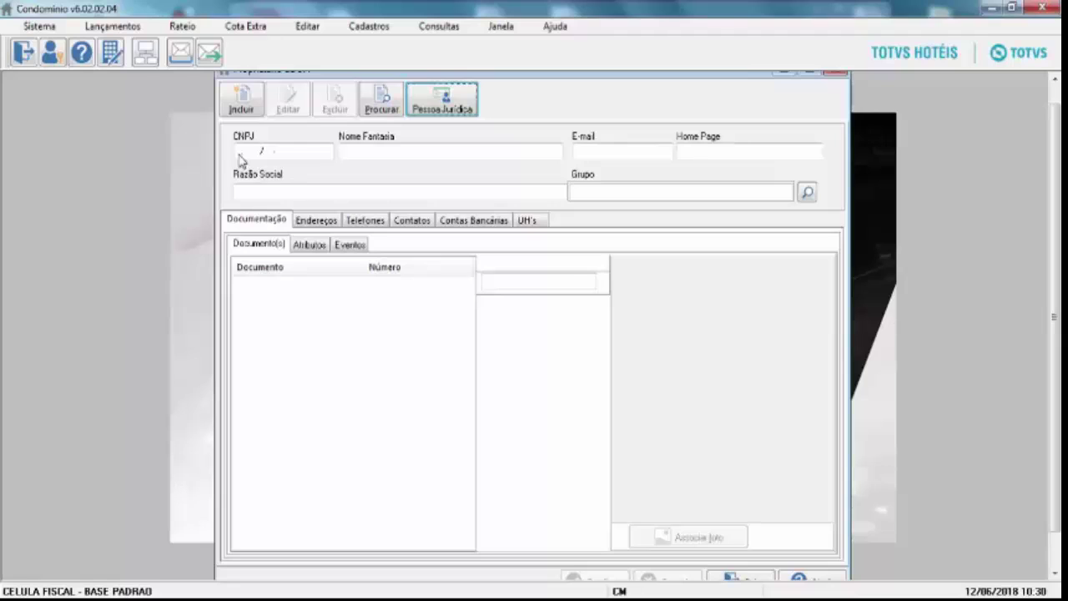
# Create a new owner with the pasted CNPJ and LEBSAY as Nome Fantasia and Razão Social.
pyautogui.click(241, 98)
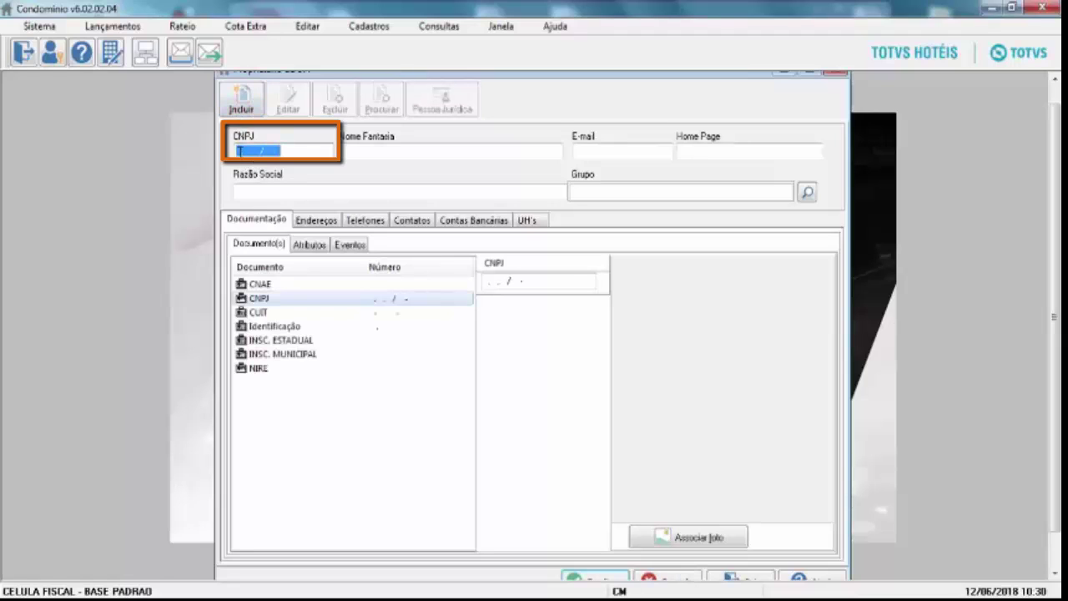
pyautogui.click(240, 151)
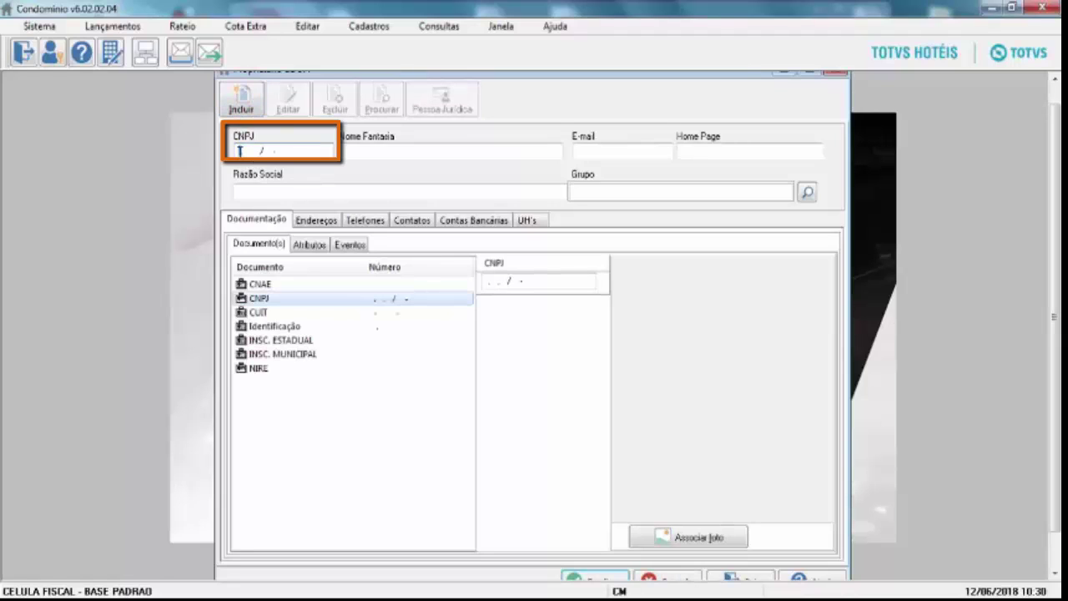
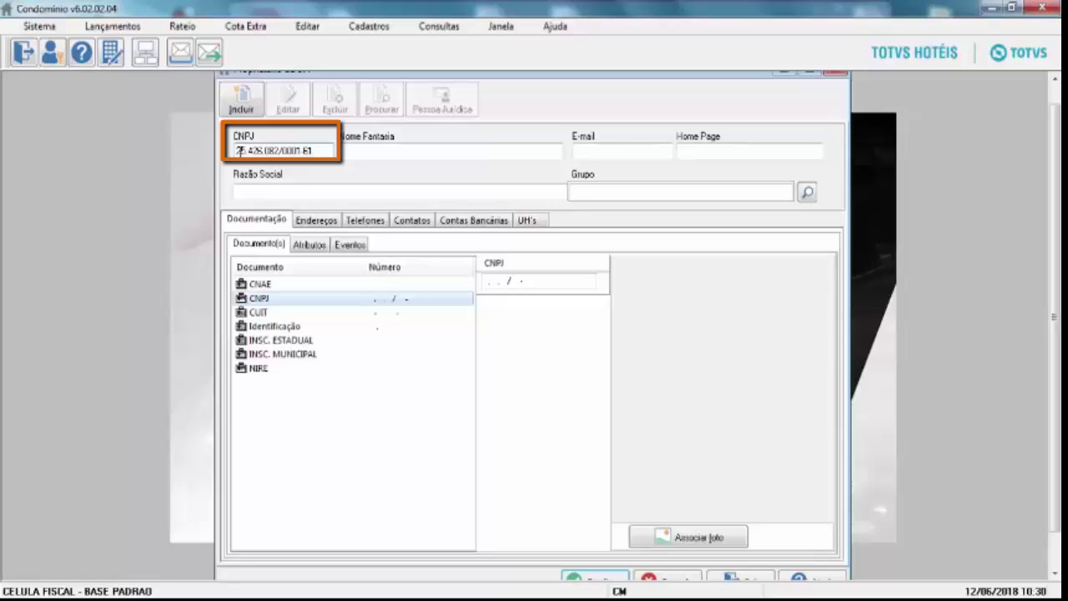
pyautogui.click(418, 148)
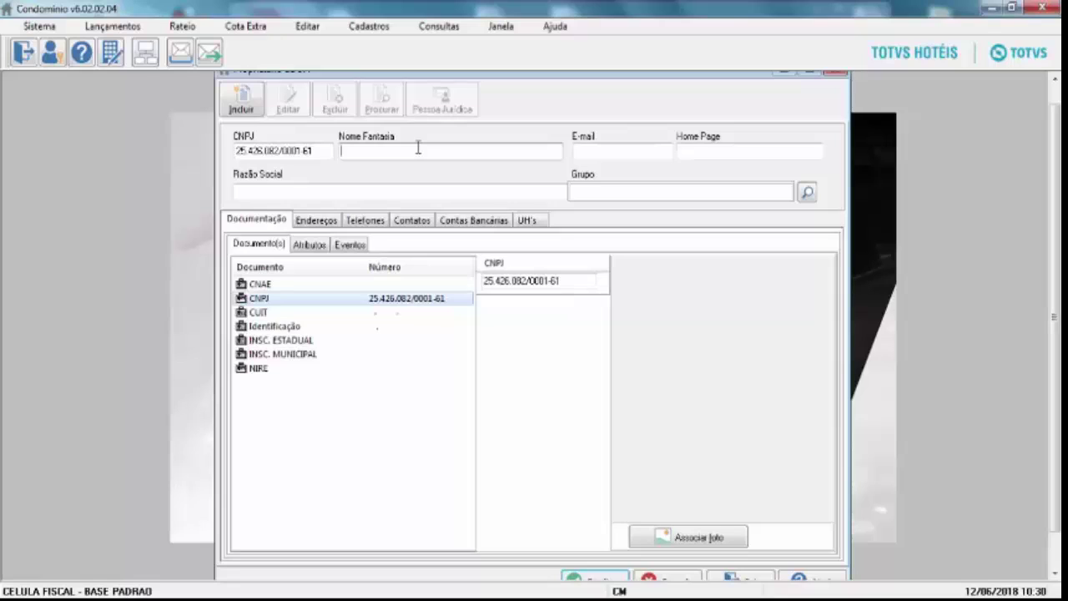
pyautogui.write('LEBSAY')
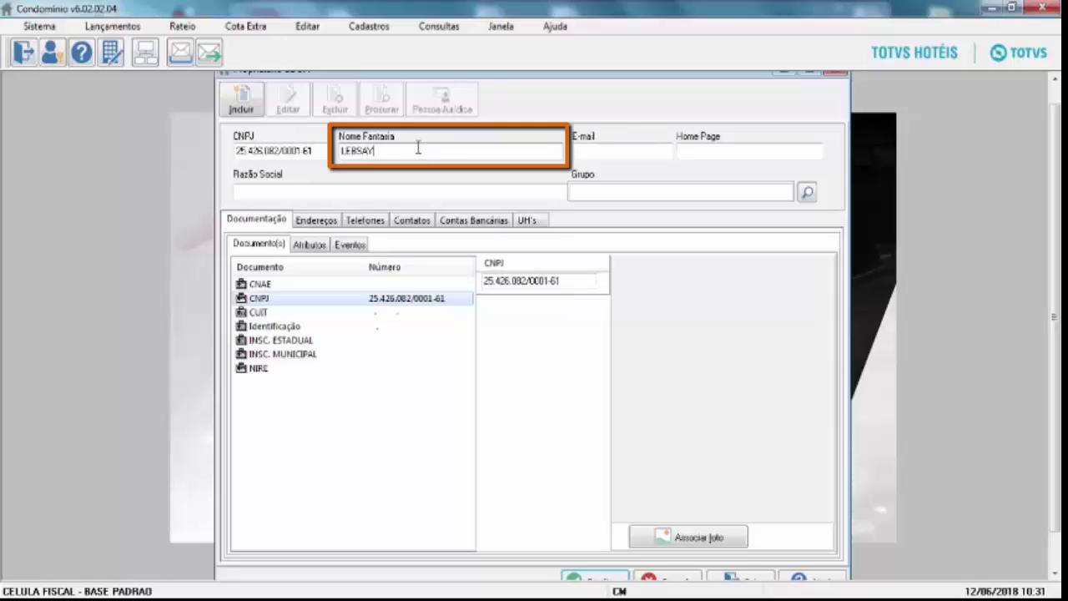
pyautogui.click(405, 187)
pyautogui.click(599, 151)
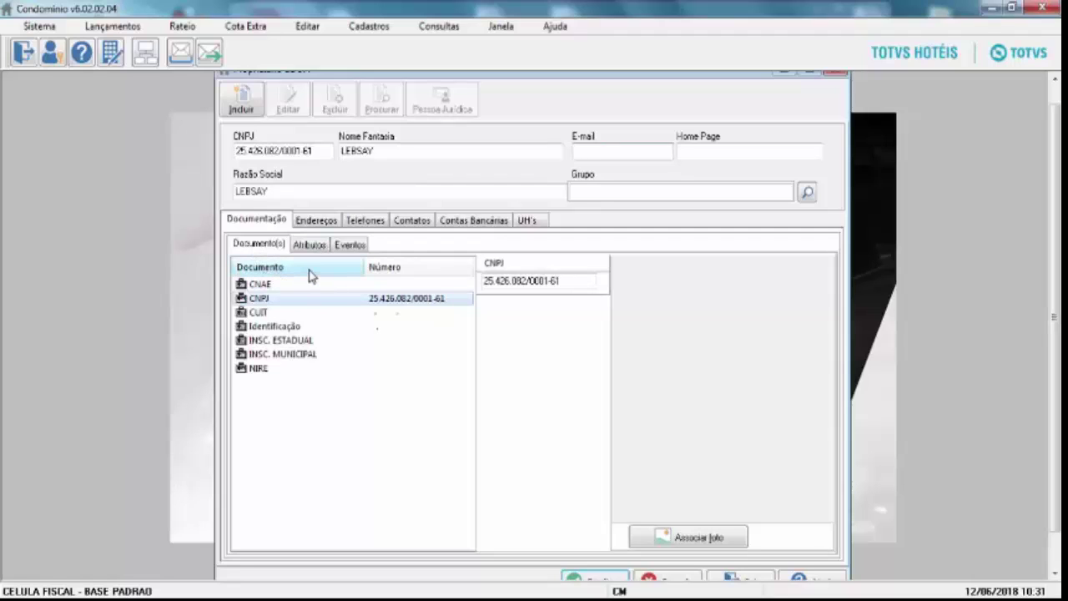
pyautogui.click(313, 223)
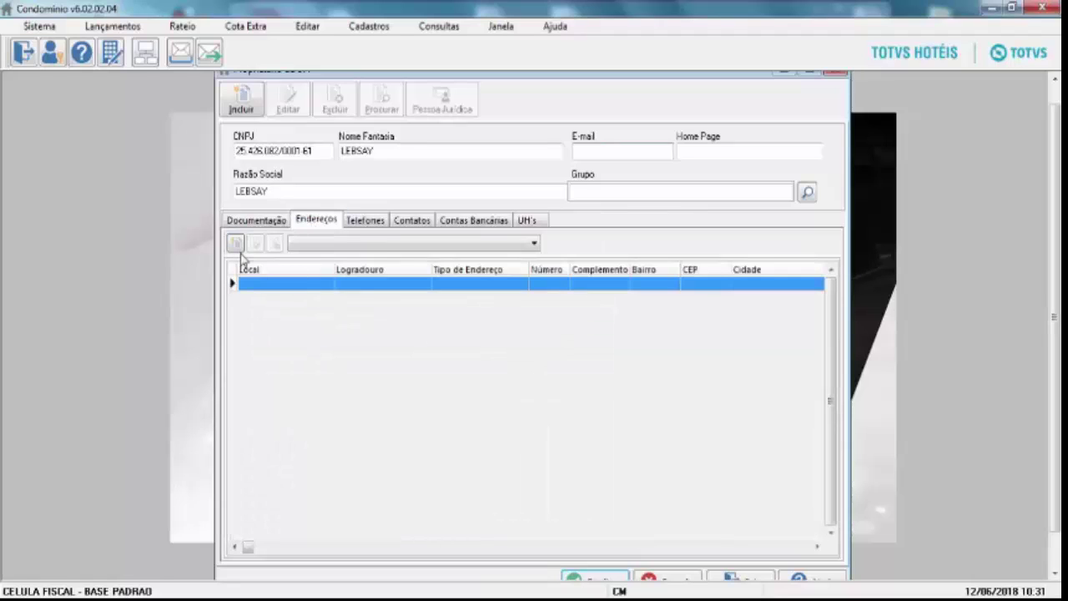
pyautogui.click(235, 244)
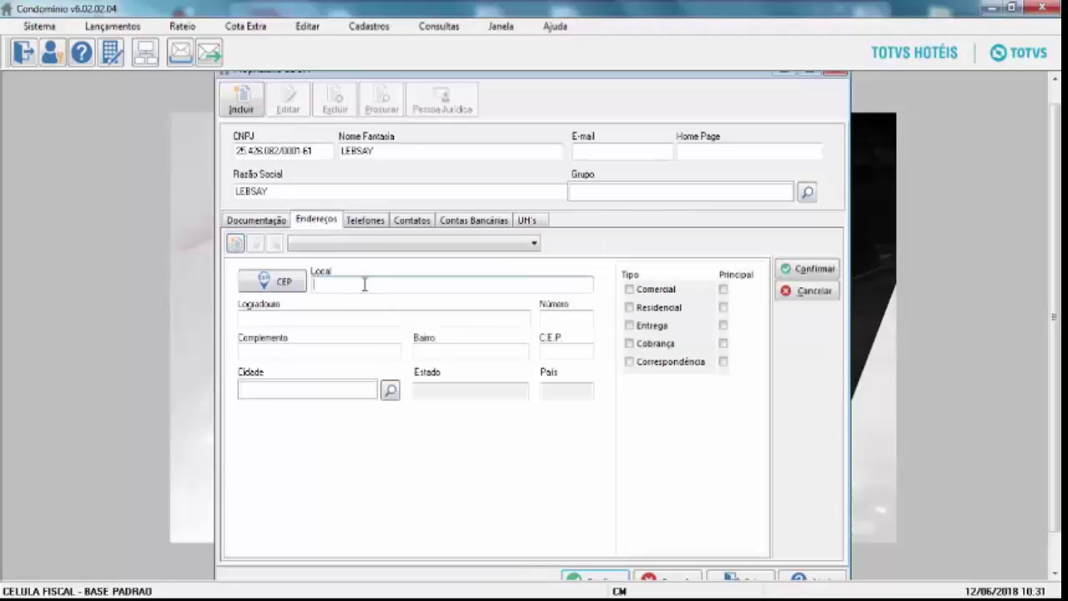
pyautogui.write('21530030')
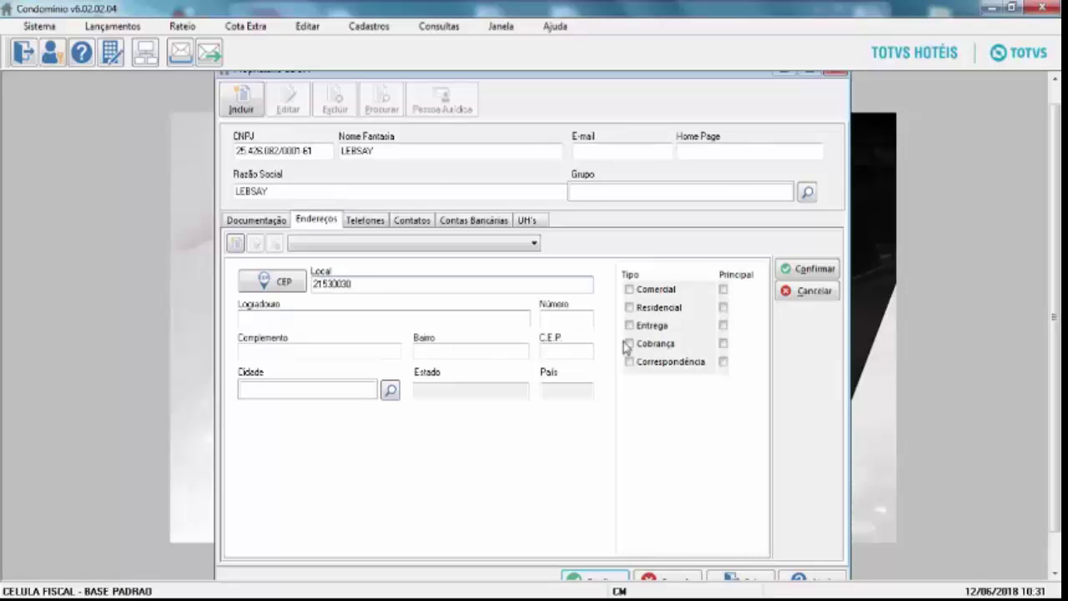
pyautogui.click(630, 291)
pyautogui.click(630, 308)
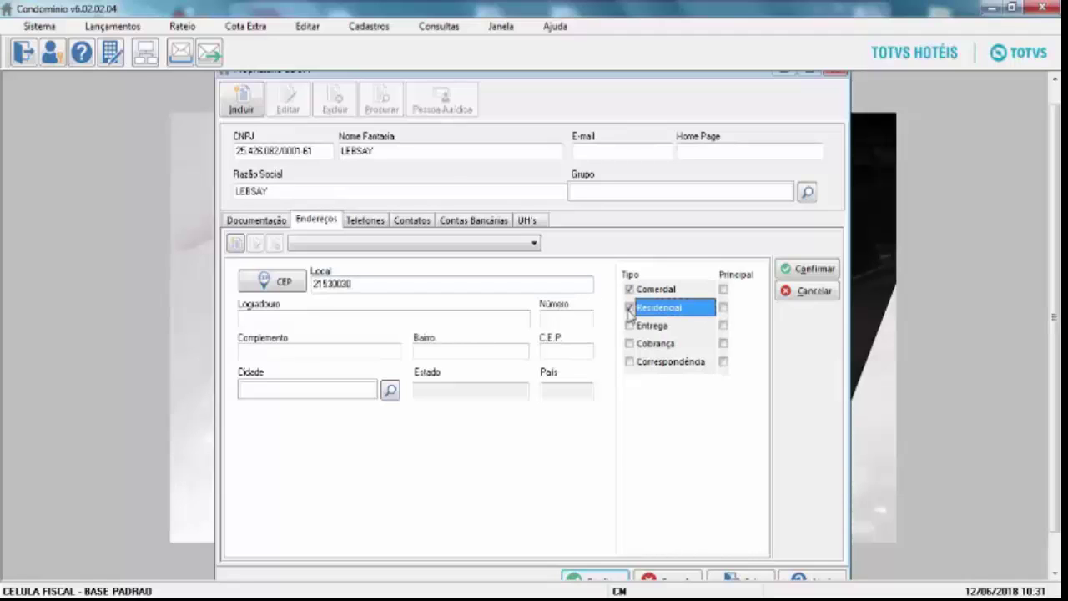
pyautogui.click(352, 317)
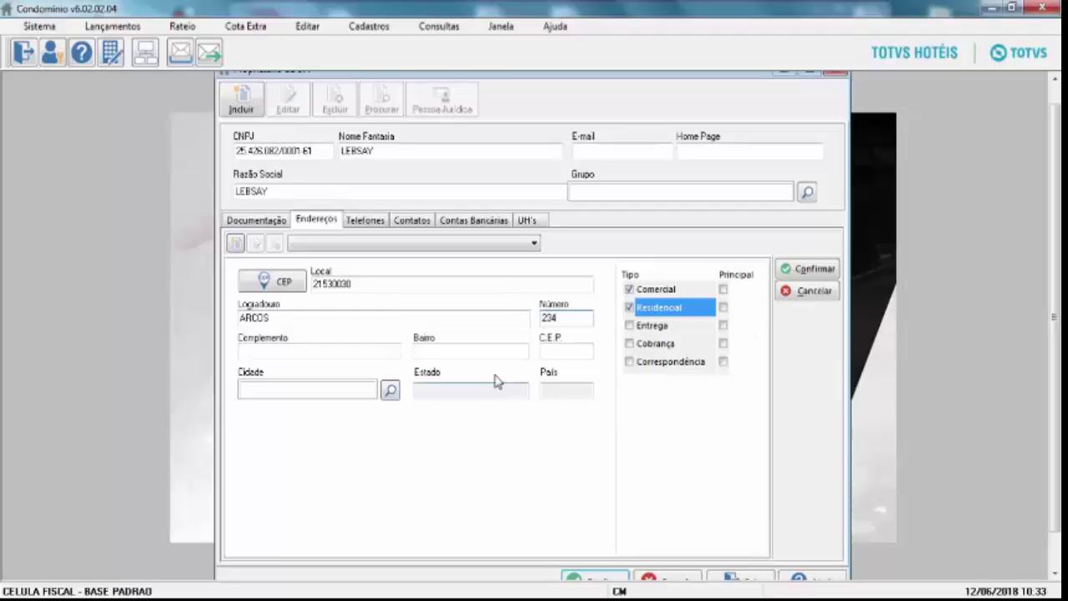
pyautogui.click(463, 354)
pyautogui.write('floresta')
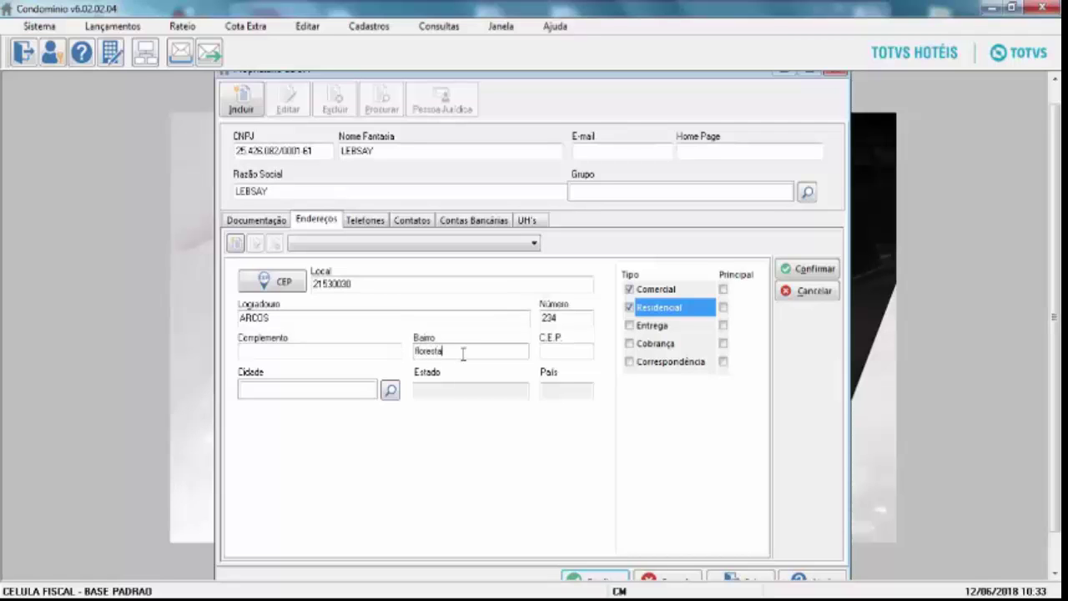
pyautogui.click(390, 390)
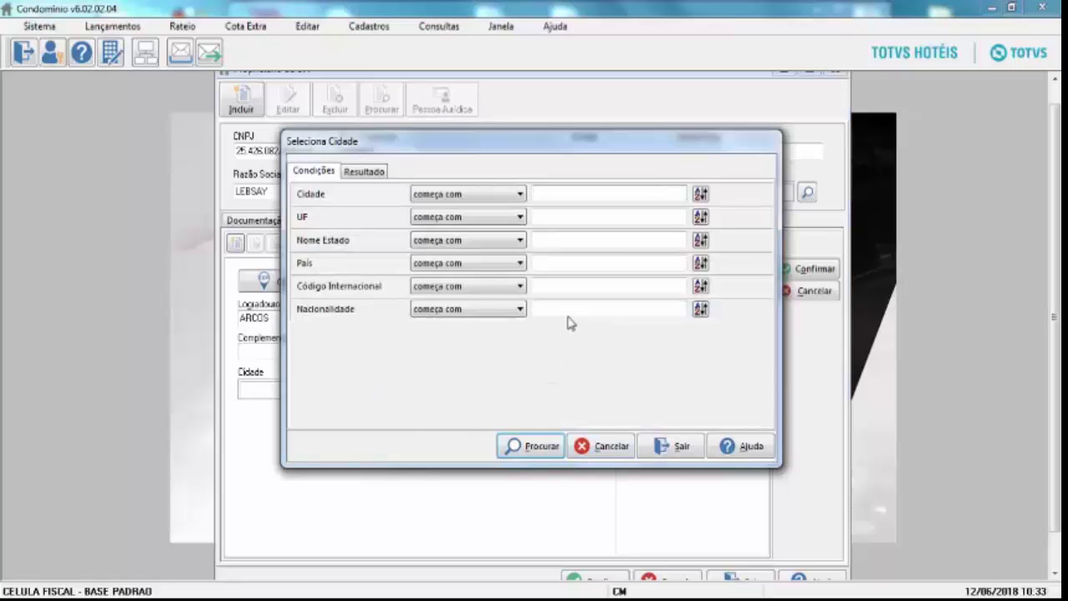
# Search cities in UF RJ and set the address city to Rio das Ostras.
pyautogui.write('r')
pyautogui.click(519, 448)
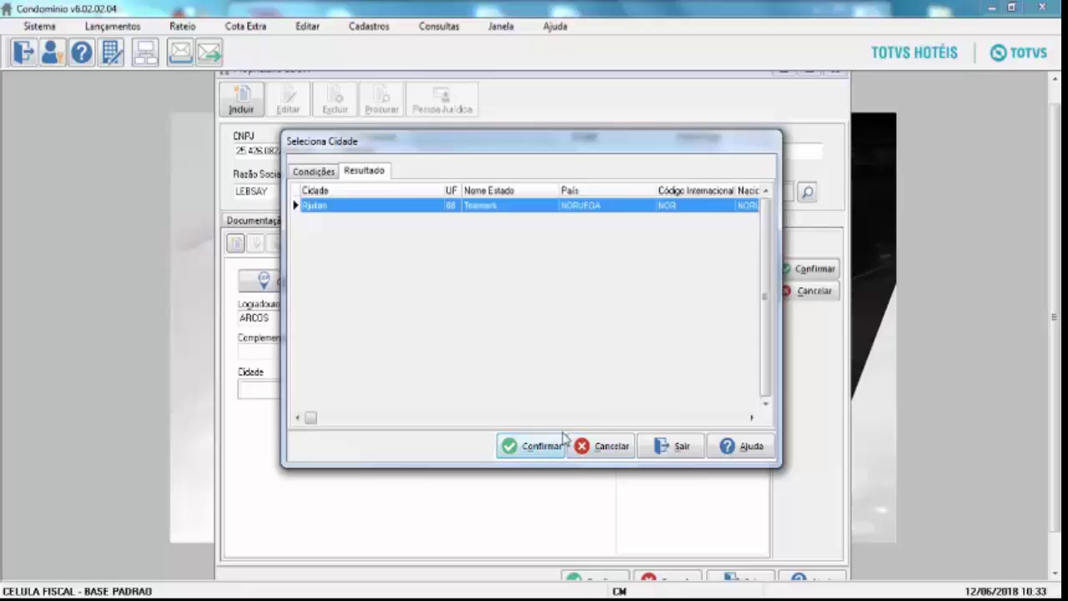
pyautogui.click(596, 449)
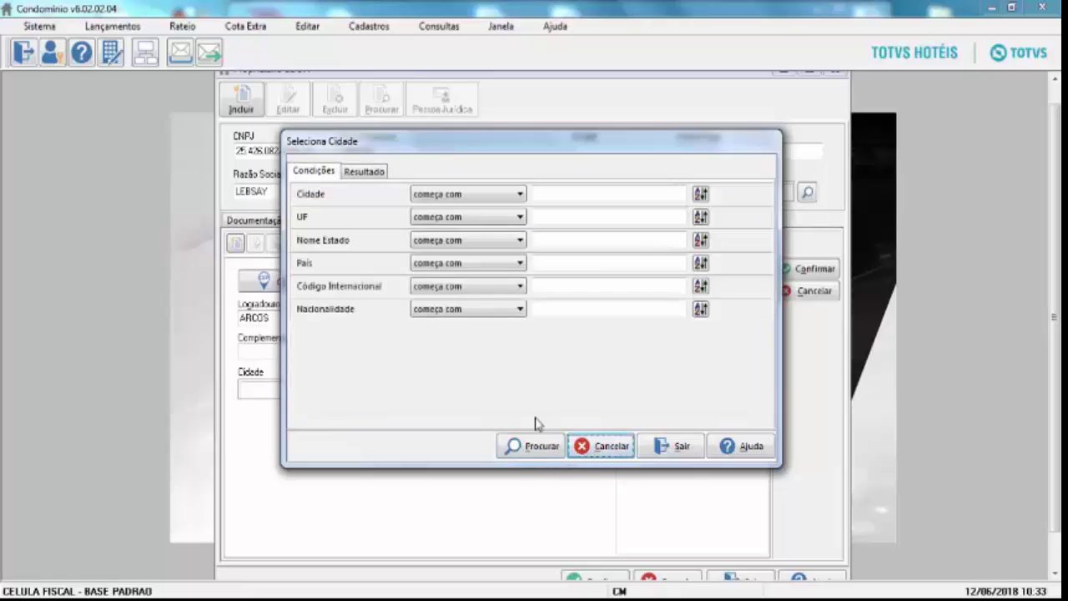
pyautogui.click(565, 193)
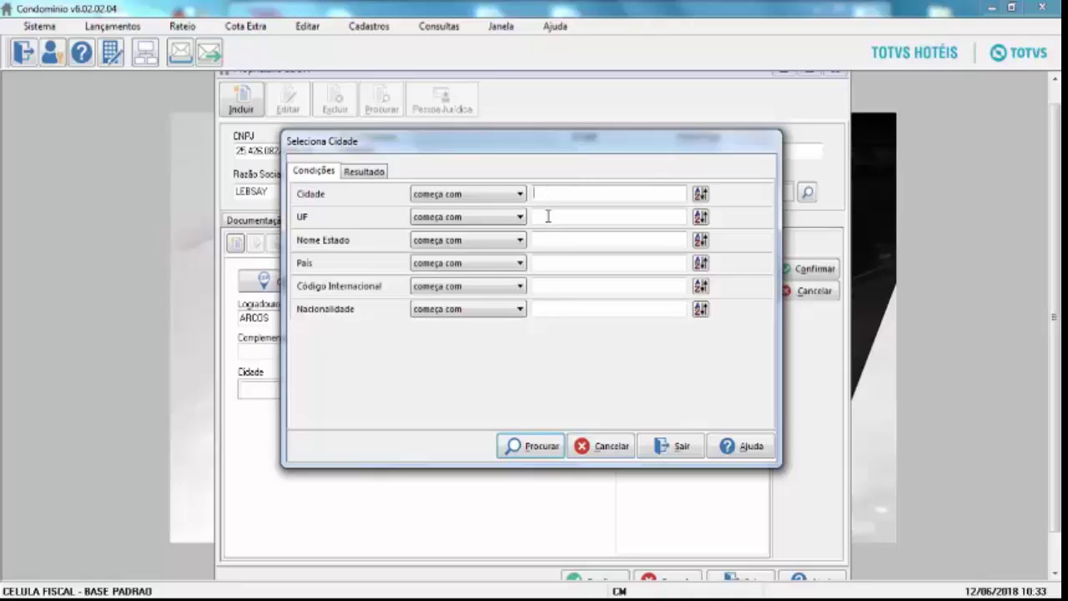
pyautogui.click(547, 218)
pyautogui.write('RJ')
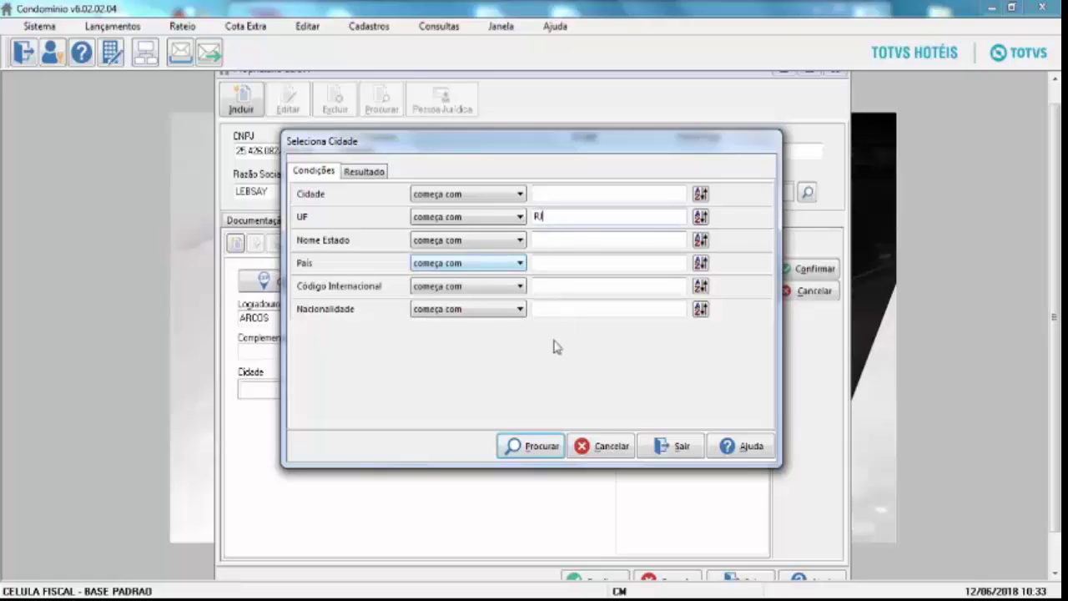
pyautogui.click(544, 446)
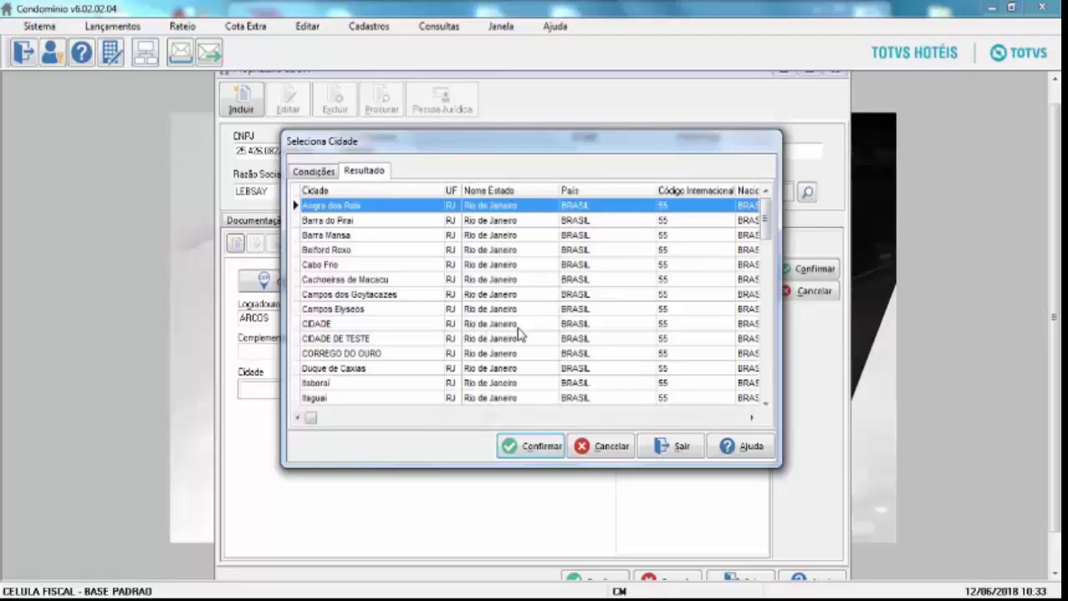
pyautogui.press('Down')
pyautogui.press('Down')
pyautogui.press('Down')
pyautogui.press('Down')
pyautogui.press('Down')
pyautogui.press('Down')
pyautogui.press('Down')
pyautogui.press('Down')
pyautogui.press('Down')
pyautogui.press('Down')
pyautogui.press('Down')
pyautogui.press('Down')
pyautogui.press('Down')
pyautogui.press('Down')
pyautogui.press('Down')
pyautogui.press('Down')
pyautogui.press('Down')
pyautogui.press('Down')
pyautogui.press('Down')
pyautogui.press('Down')
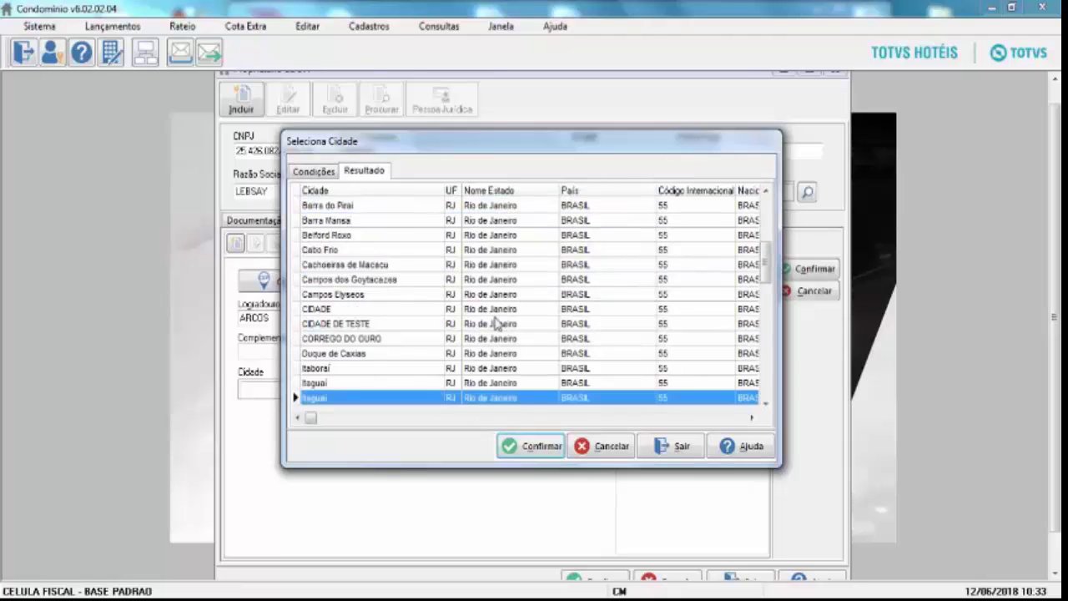
pyautogui.press('Down')
pyautogui.press('Down')
pyautogui.press('Down')
pyautogui.press('Down')
pyautogui.press('Down')
pyautogui.press('Down')
pyautogui.press('Down')
pyautogui.press('Down')
pyautogui.press('Down')
pyautogui.press('Down')
pyautogui.press('Down')
pyautogui.press('Down')
pyautogui.press('Down')
pyautogui.press('Down')
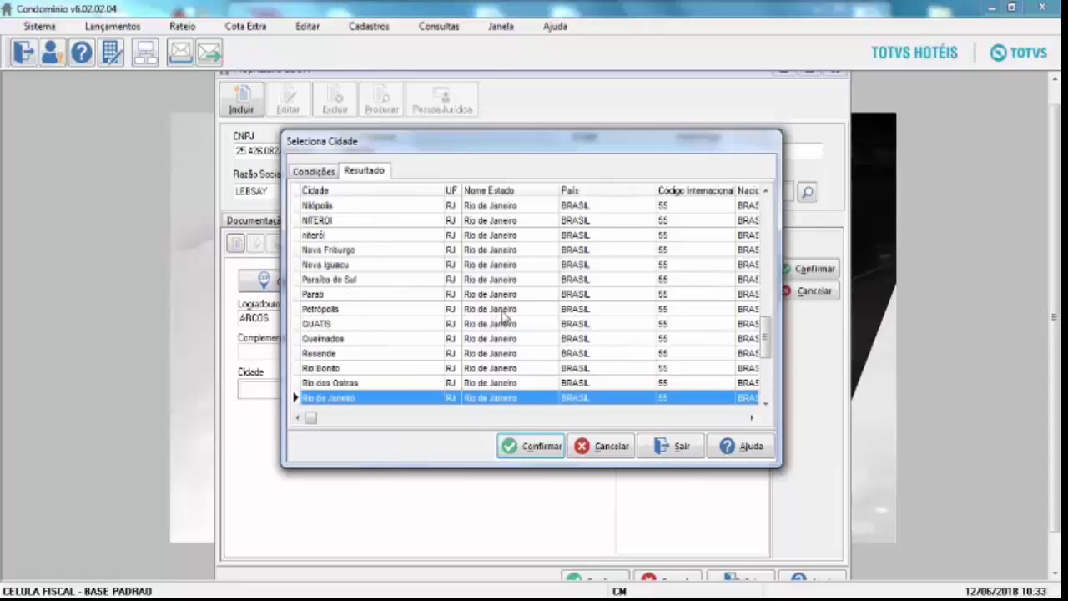
pyautogui.click(505, 368)
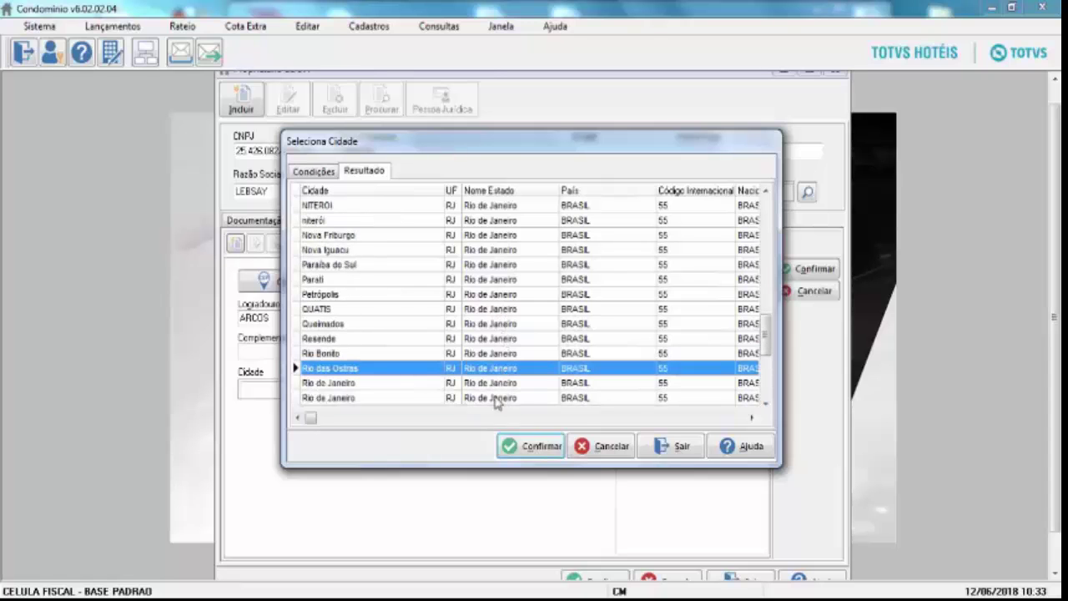
pyautogui.click(532, 445)
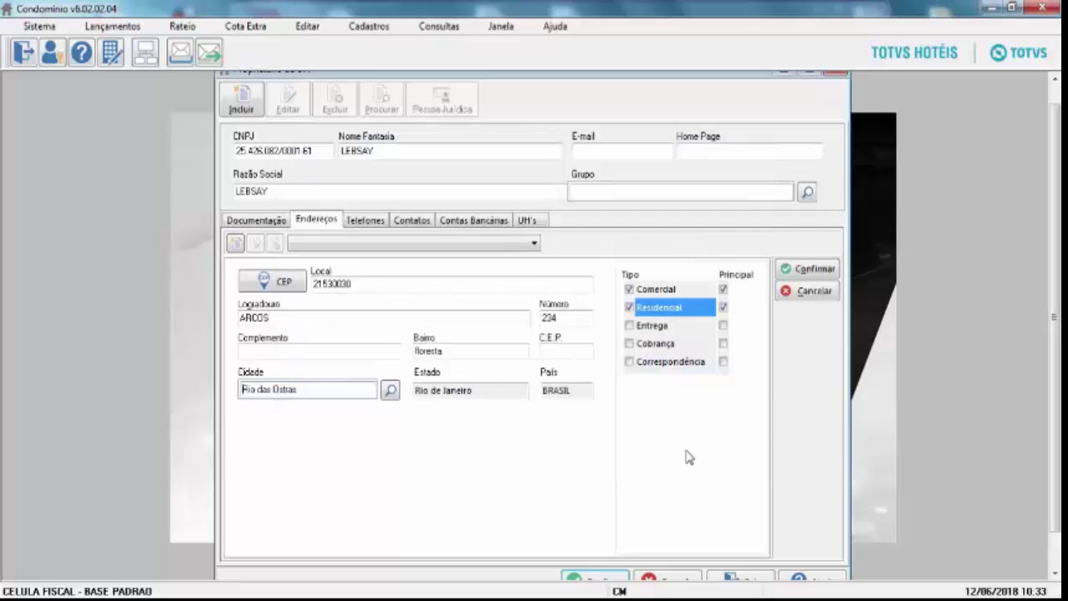
# Confirm the Rio das Ostras address and return to the Endereços list.
pyautogui.click(797, 272)
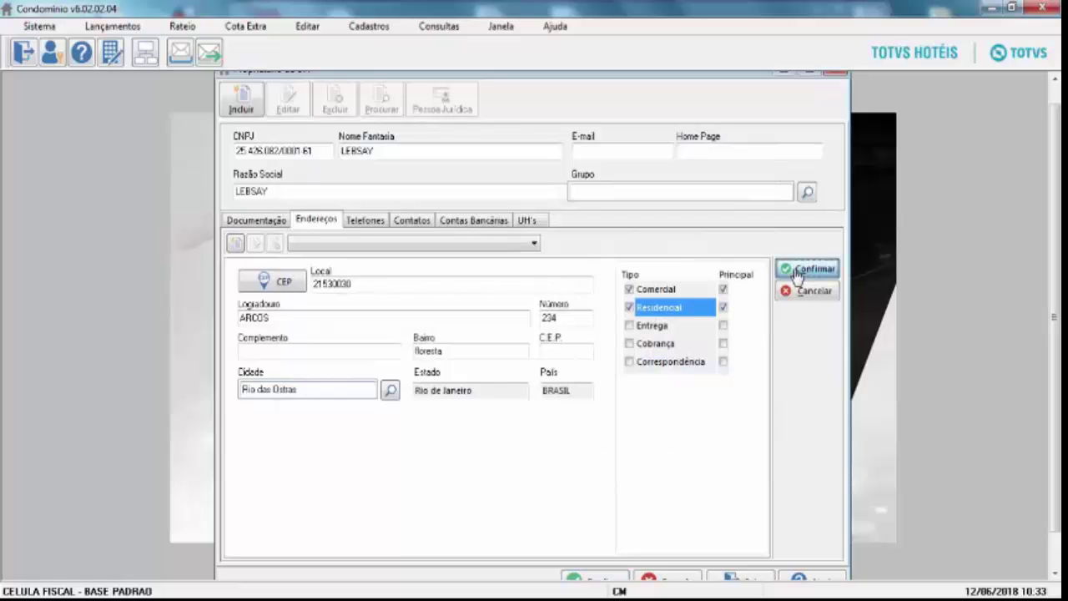
pyautogui.click(813, 289)
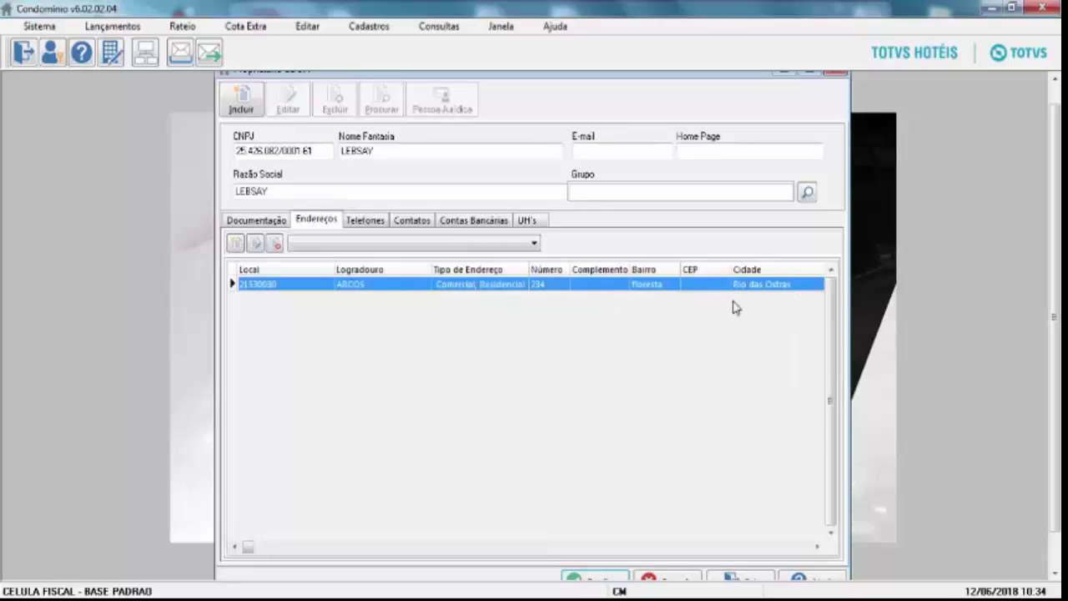
# Add a Comercial phone with DDI 55, DDD 22 and the company's number, and save it.
pyautogui.click(365, 220)
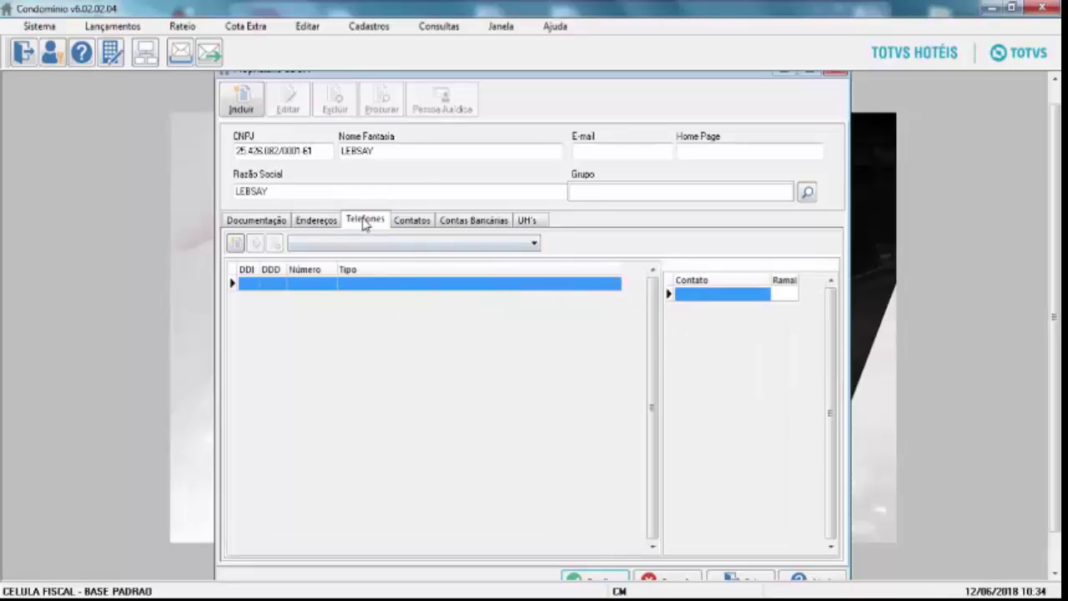
pyautogui.click(237, 248)
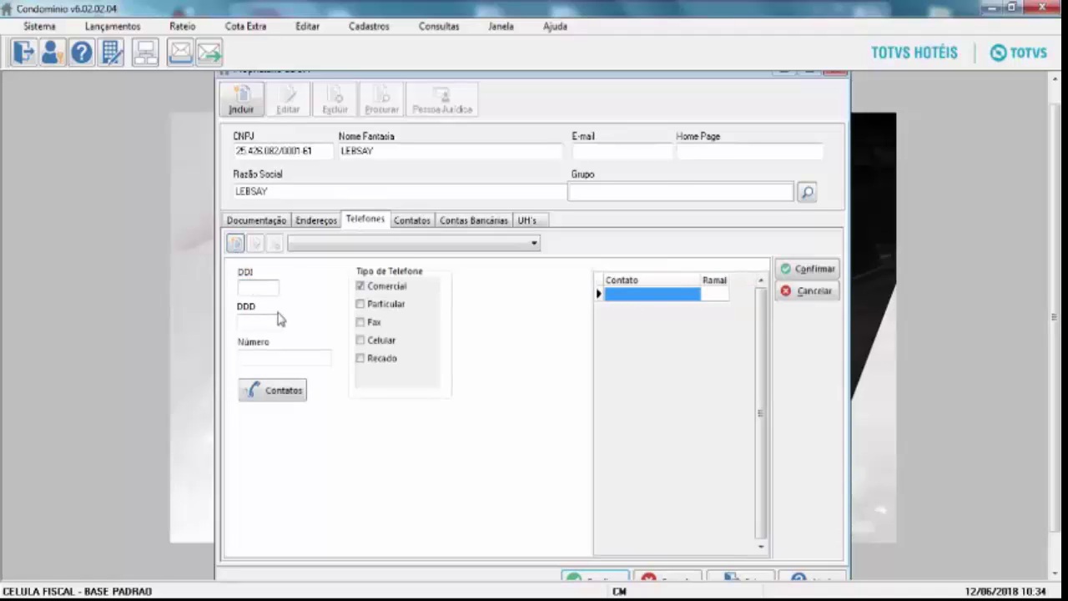
pyautogui.write('55')
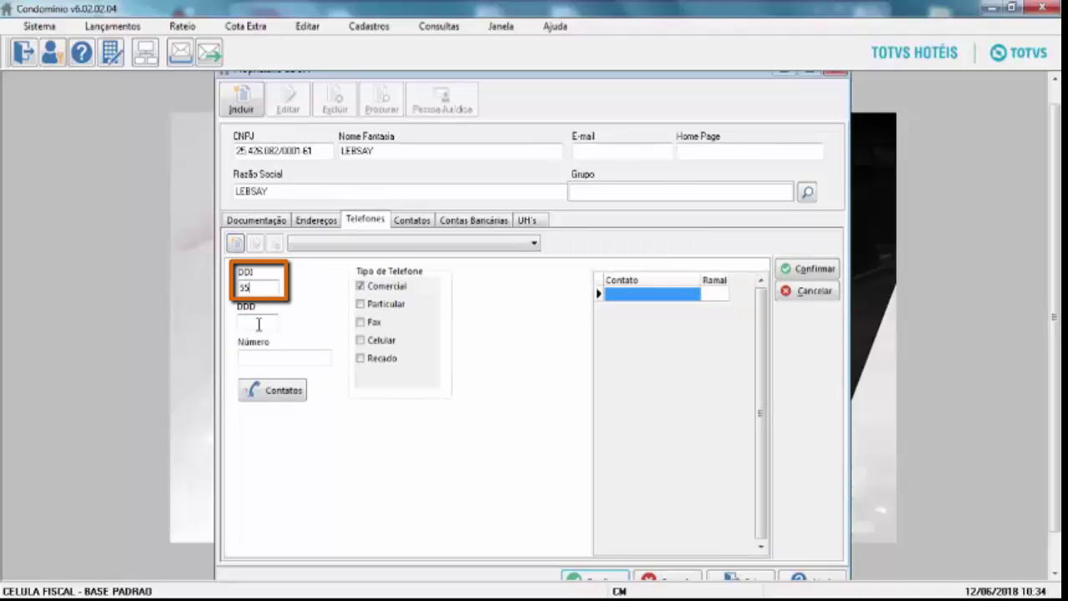
pyautogui.click(259, 323)
pyautogui.write('22')
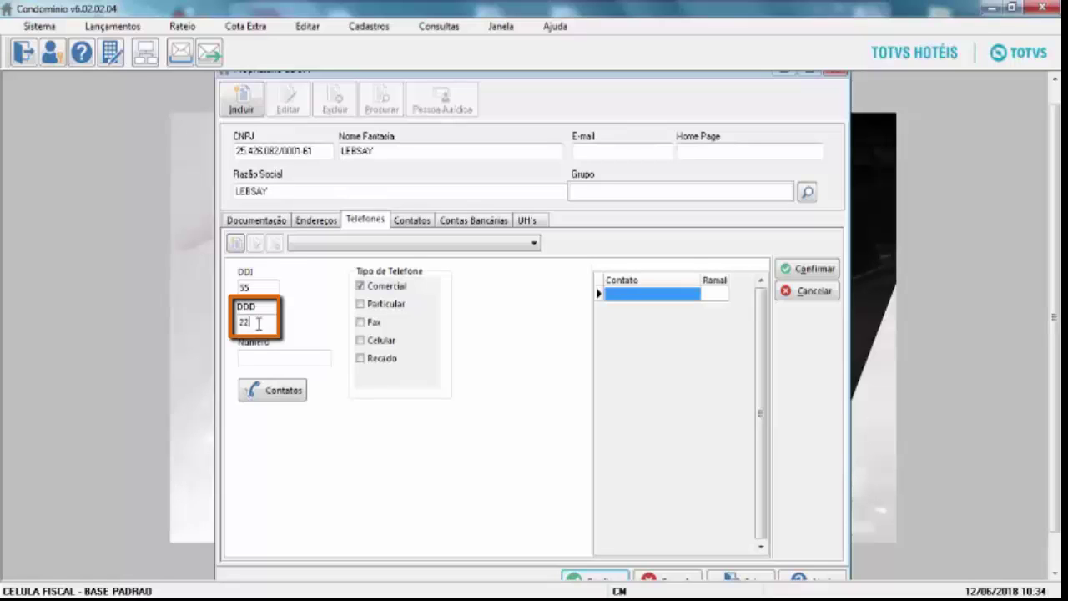
pyautogui.press('BackSpace')
pyautogui.write('2')
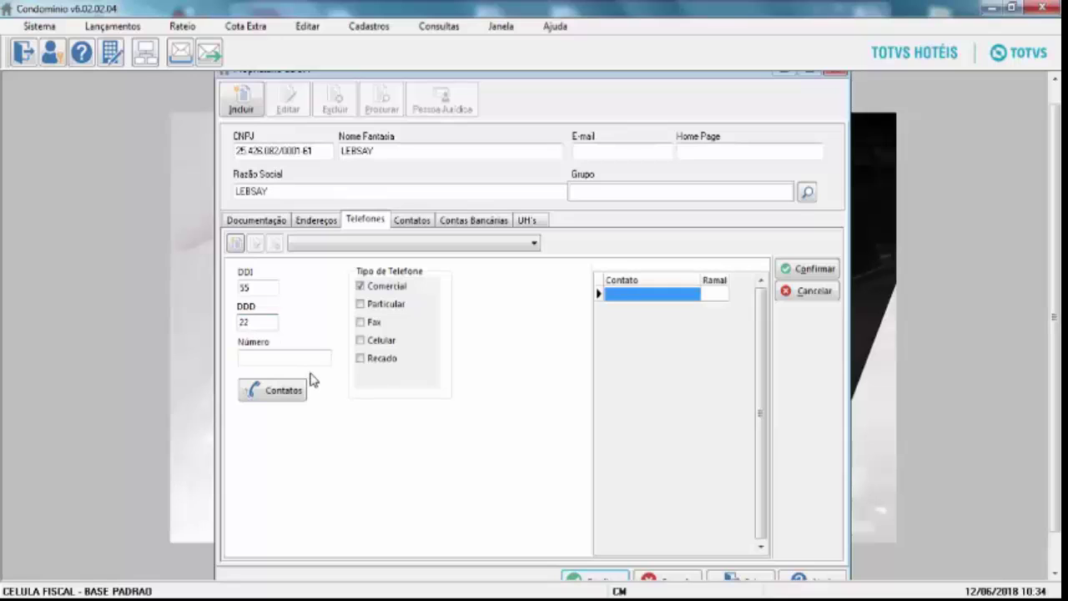
pyautogui.click(309, 357)
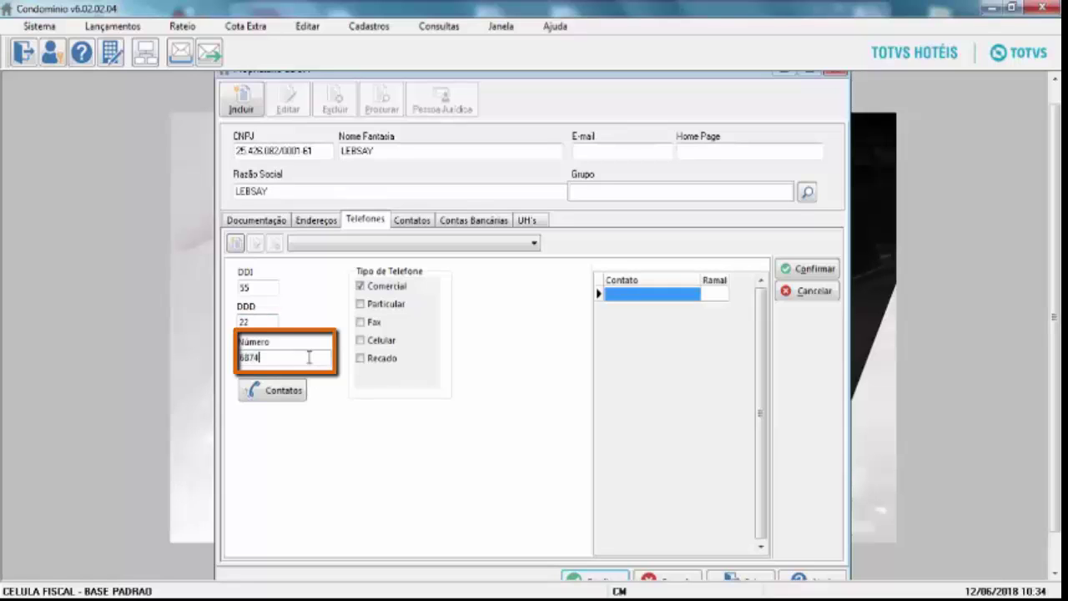
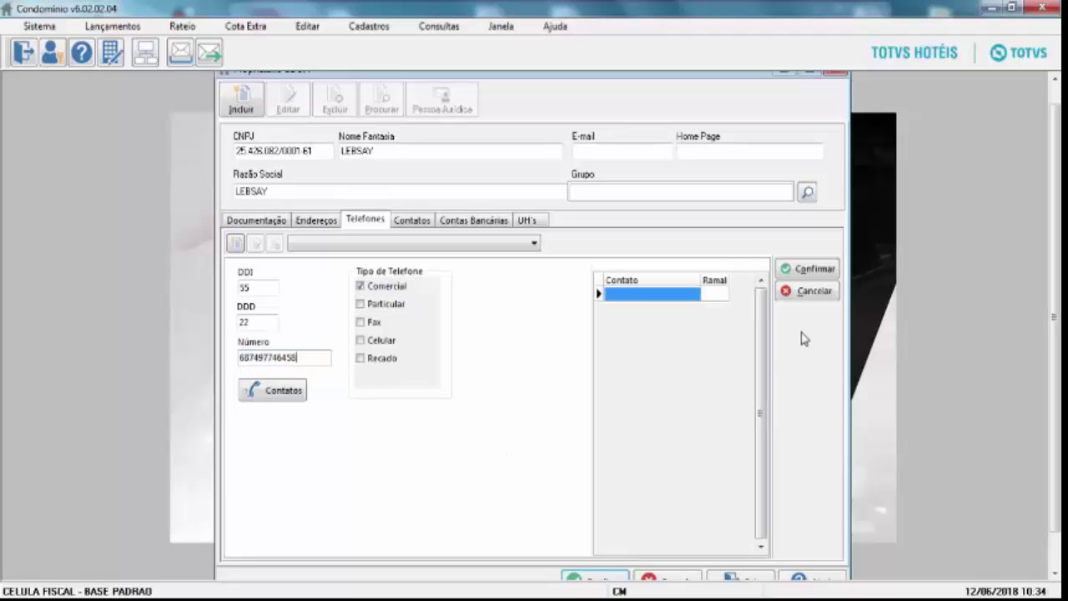
pyautogui.click(810, 271)
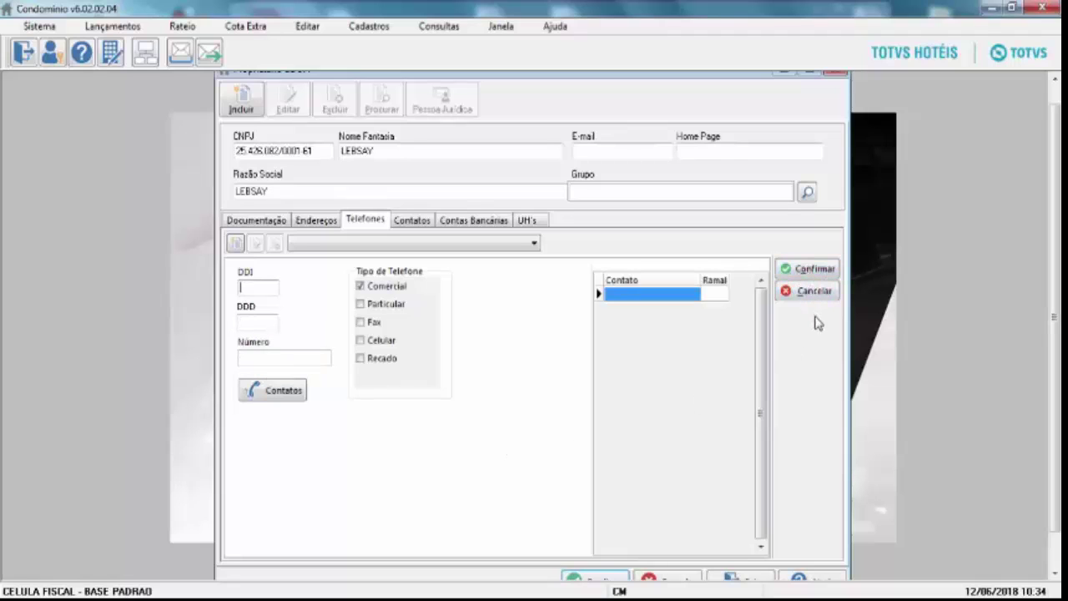
pyautogui.click(803, 294)
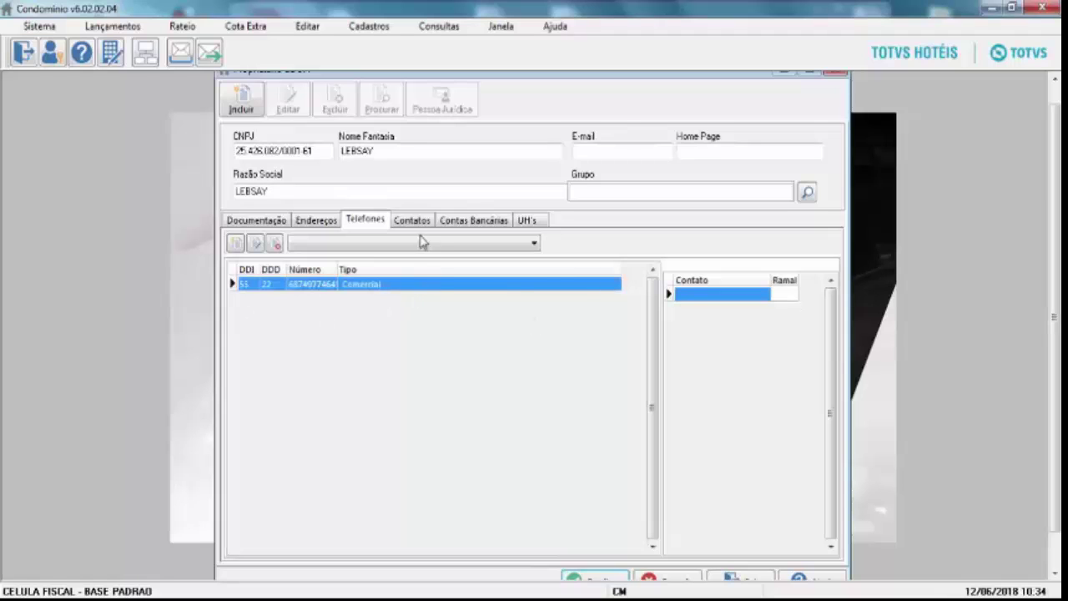
# Save a contact with the contact person's name and type DIRETOR, then view Contas Bancárias.
pyautogui.click(415, 219)
pyautogui.click(237, 244)
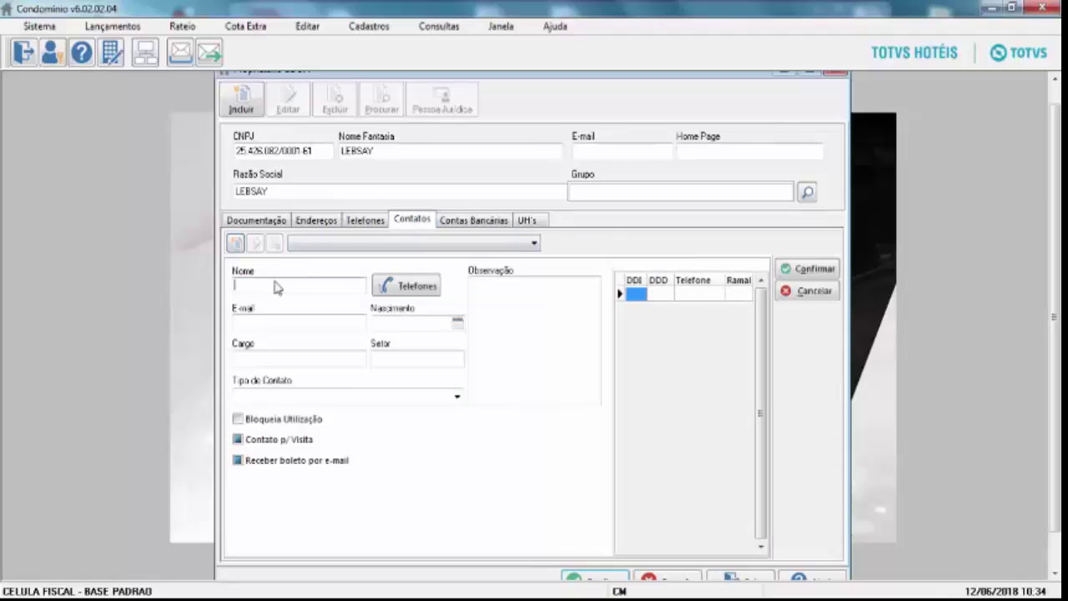
pyautogui.write('Afon')
pyautogui.click(800, 269)
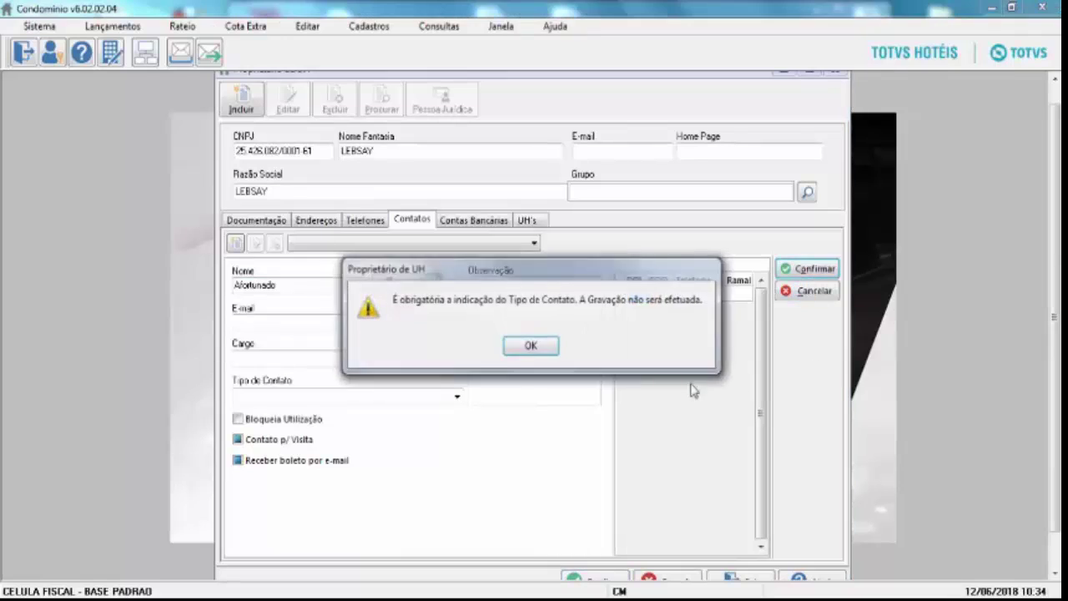
pyautogui.click(551, 350)
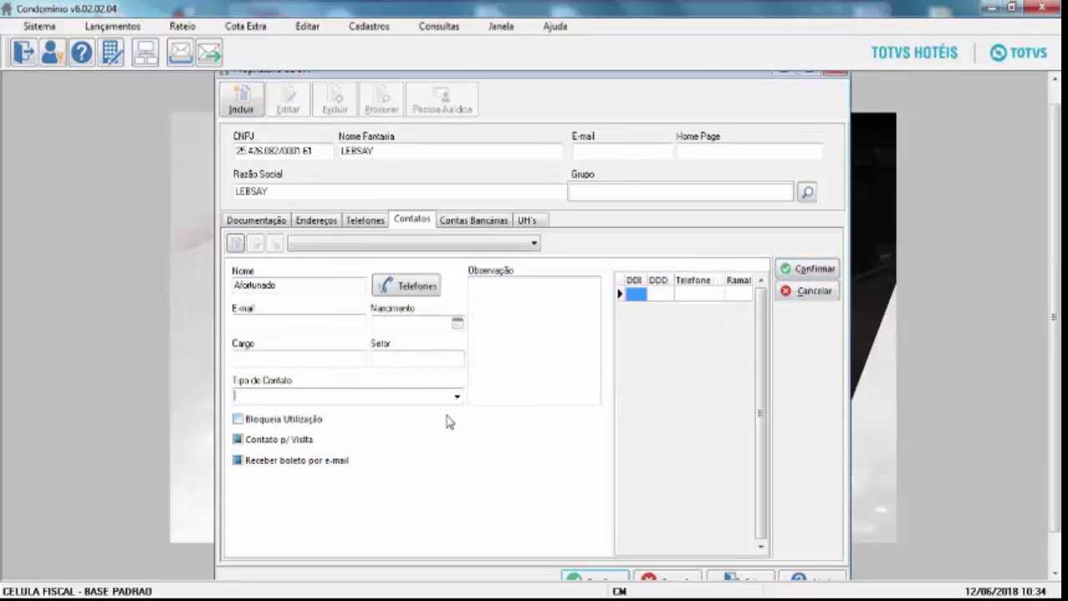
pyautogui.click(457, 401)
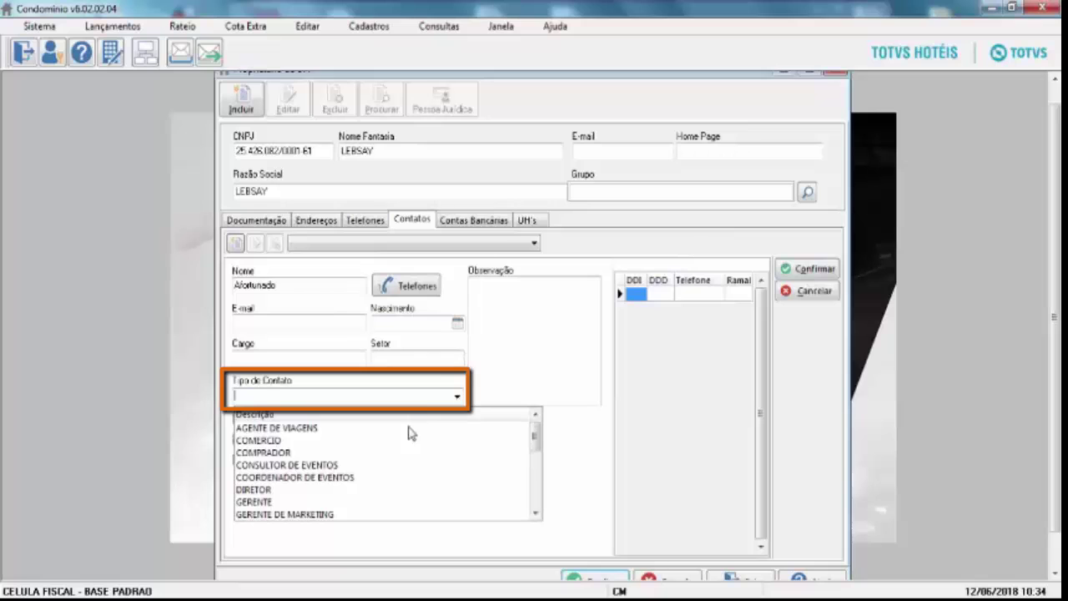
pyautogui.write('d')
pyautogui.press('Return')
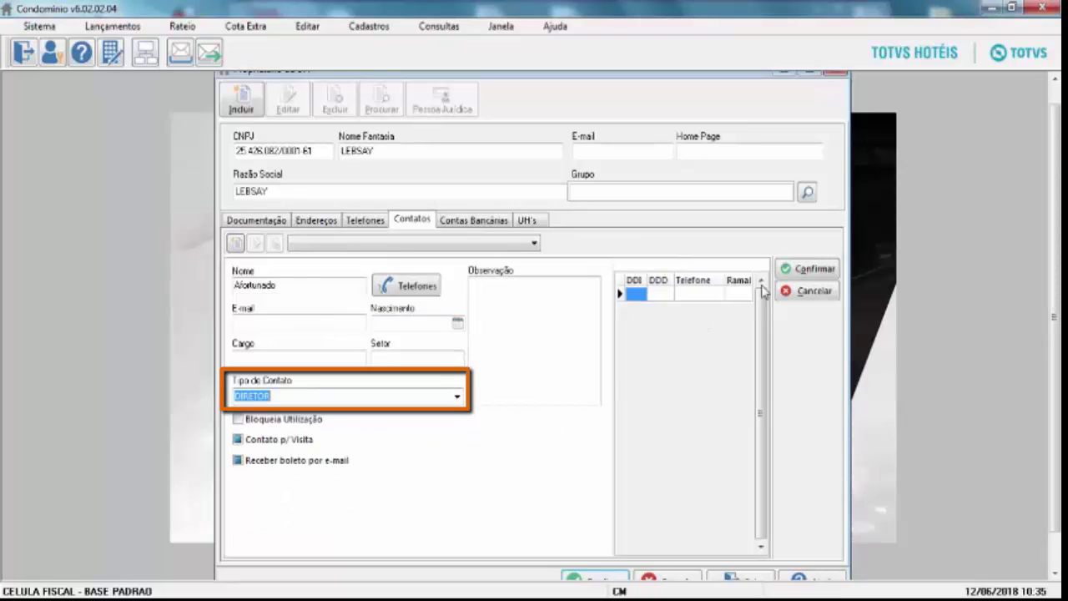
pyautogui.click(801, 270)
pyautogui.click(803, 292)
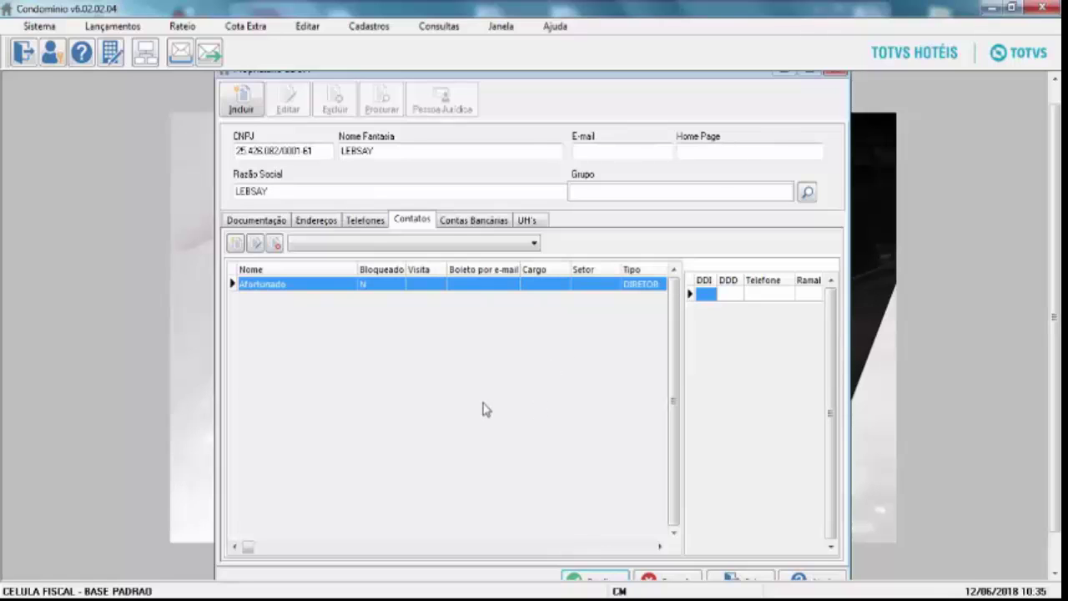
pyautogui.click(449, 223)
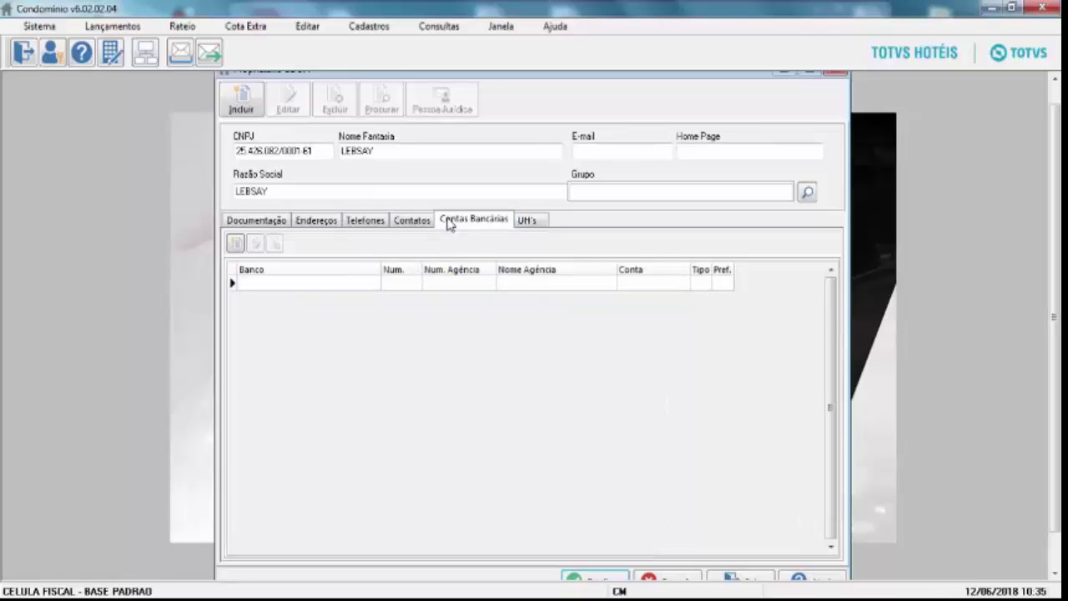
# Save the LEBSAY owner record, accepting Inscrição Estadual as ISENTO.
pyautogui.click(527, 220)
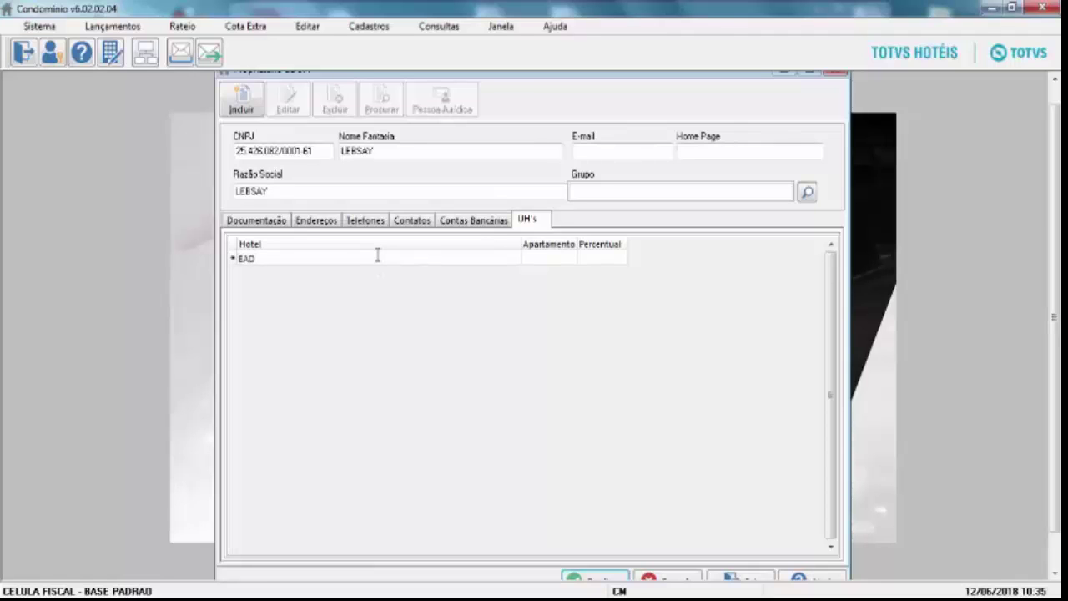
pyautogui.click(607, 583)
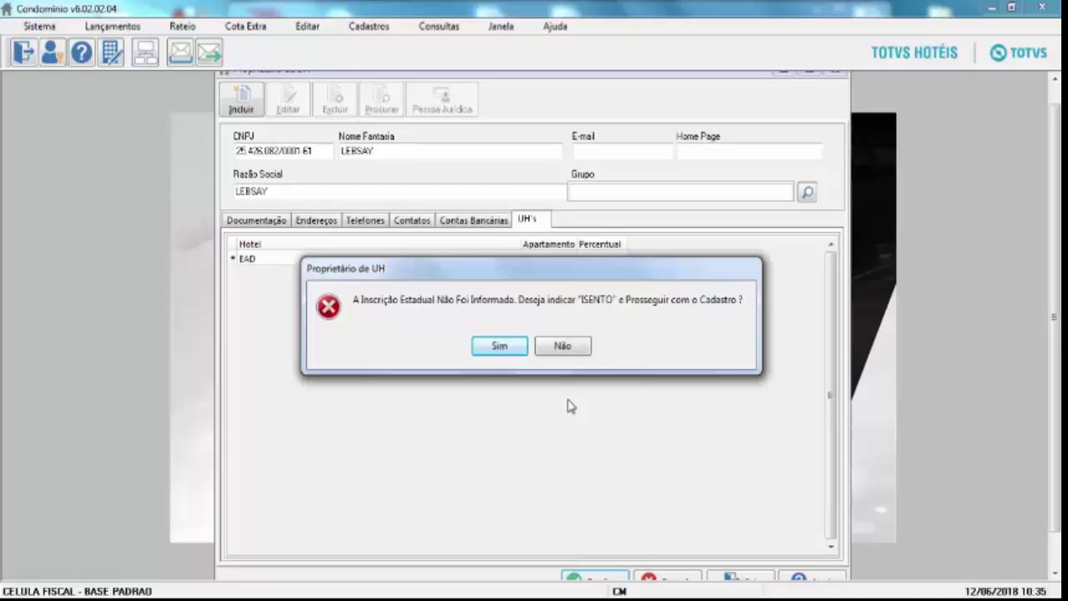
pyautogui.click(499, 346)
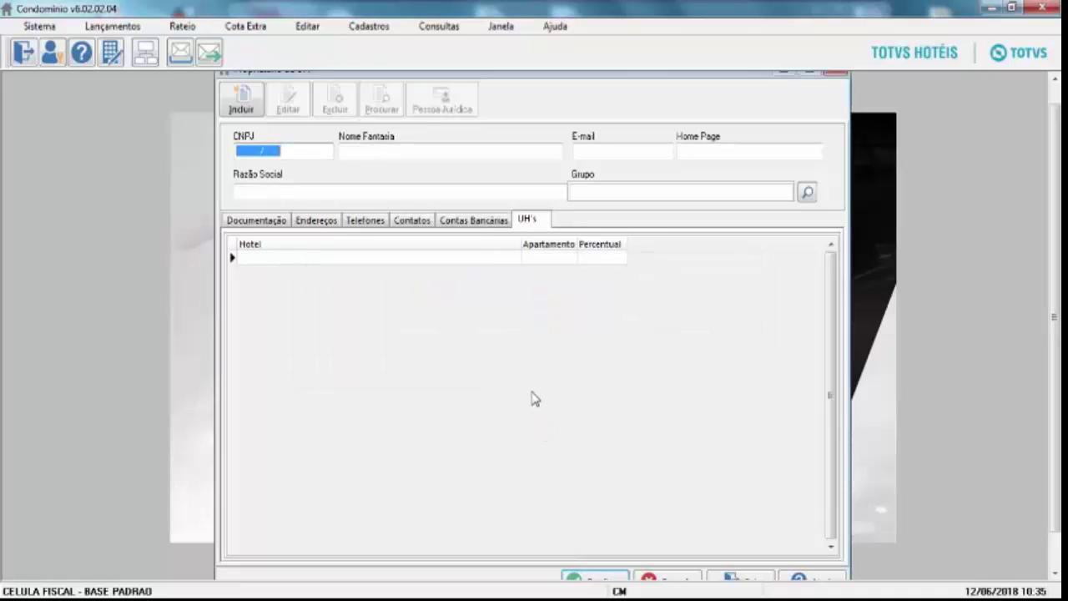